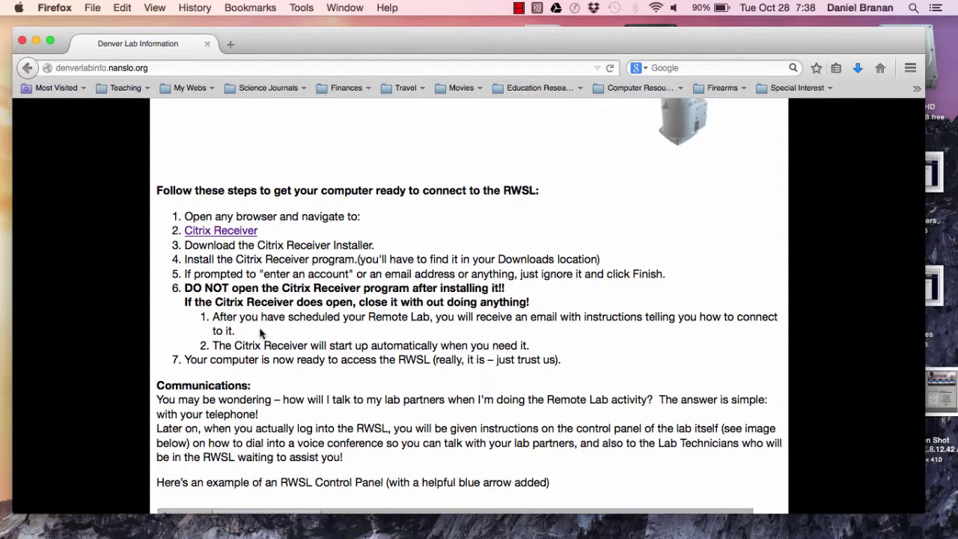
Step: Follow the Citrix Receiver link on the lab information page, download Receiver 11.8.2 for Mac and save CitrixReceiverWeb.dmg
{"action": "scroll", "coordinate": [275, 372], "scroll_direction": "up", "scroll_amount": 2}
{"action": "scroll", "coordinate": [276, 372], "scroll_direction": "up", "scroll_amount": 5}
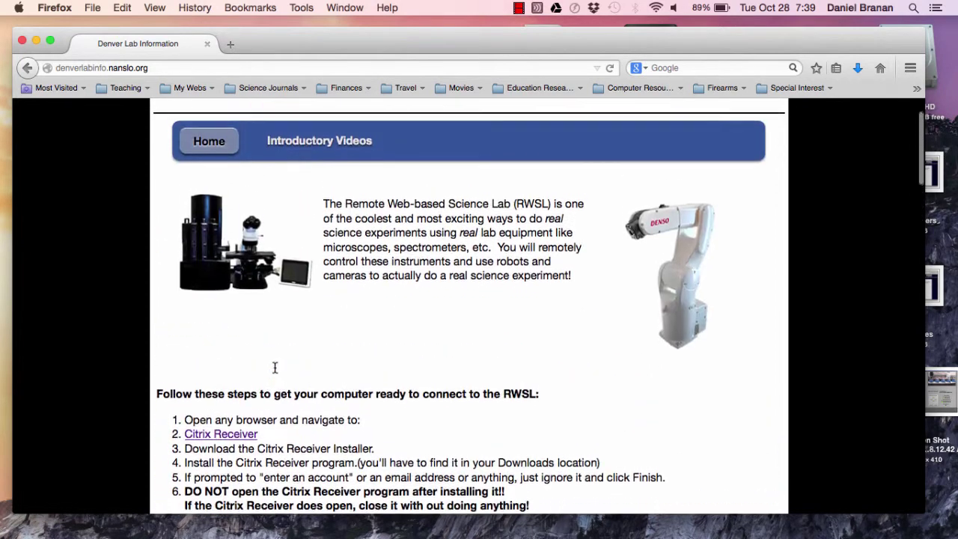
{"action": "left_click", "coordinate": [223, 441]}
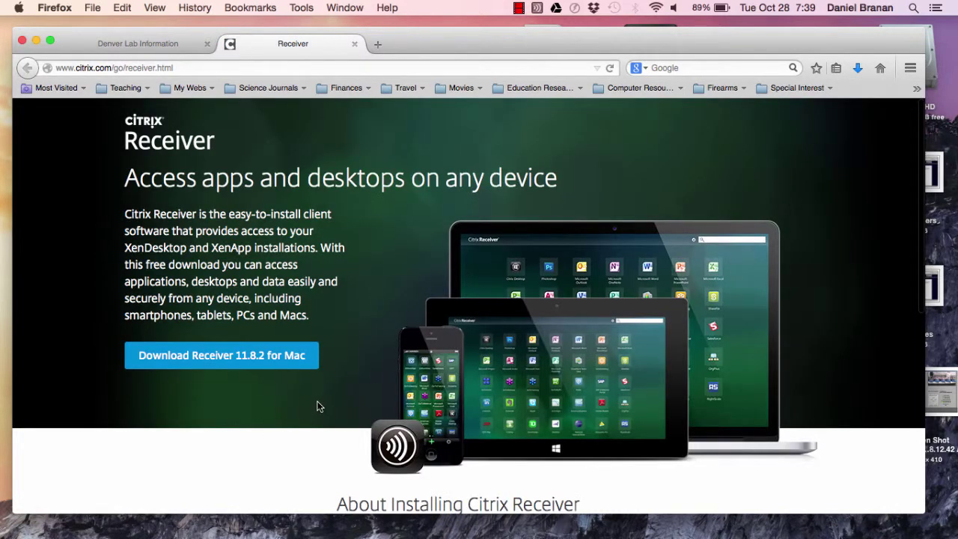
{"action": "left_click", "coordinate": [222, 358]}
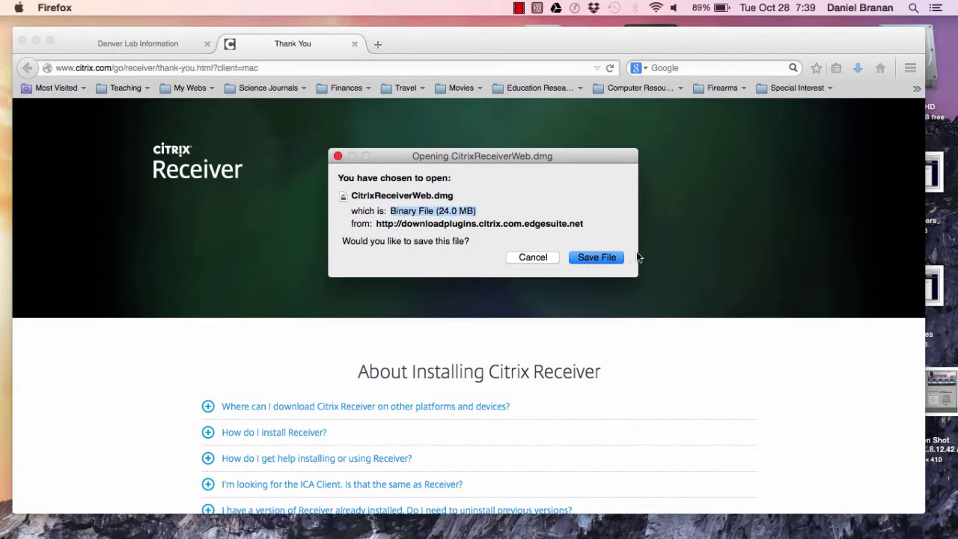
{"action": "left_click", "coordinate": [586, 258]}
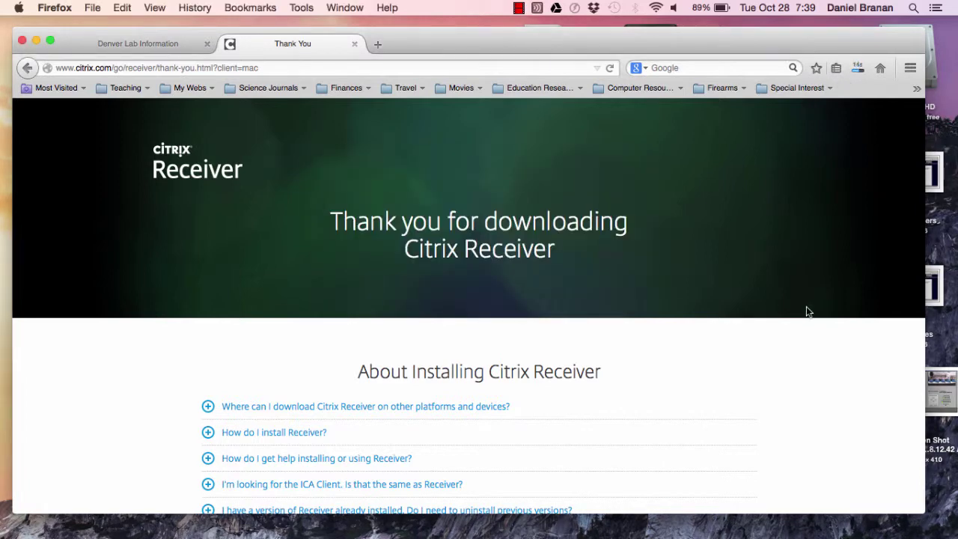
Step: Open the newest downloaded Citrix Receiver disk image from the Downloads folder
{"action": "mouse_move", "coordinate": [823, 535]}
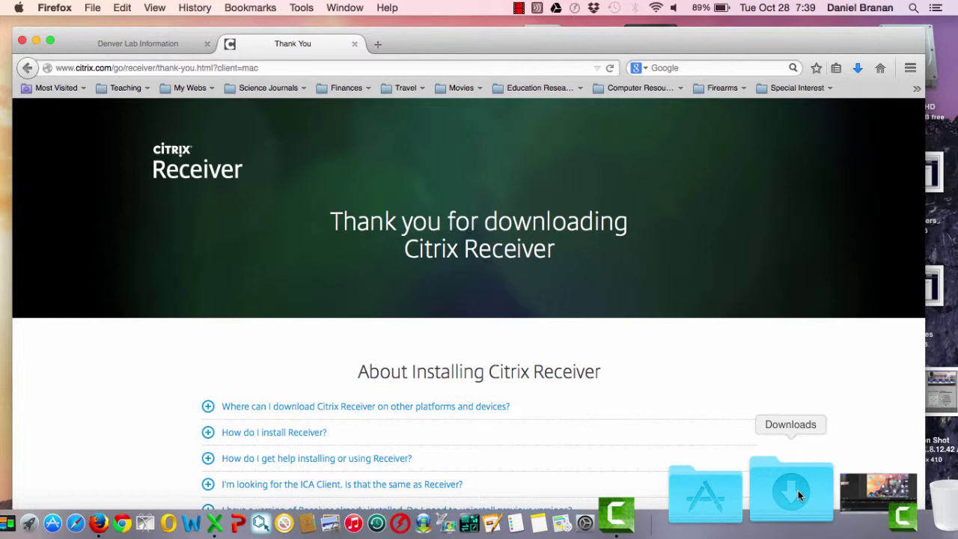
{"action": "left_click", "coordinate": [798, 490]}
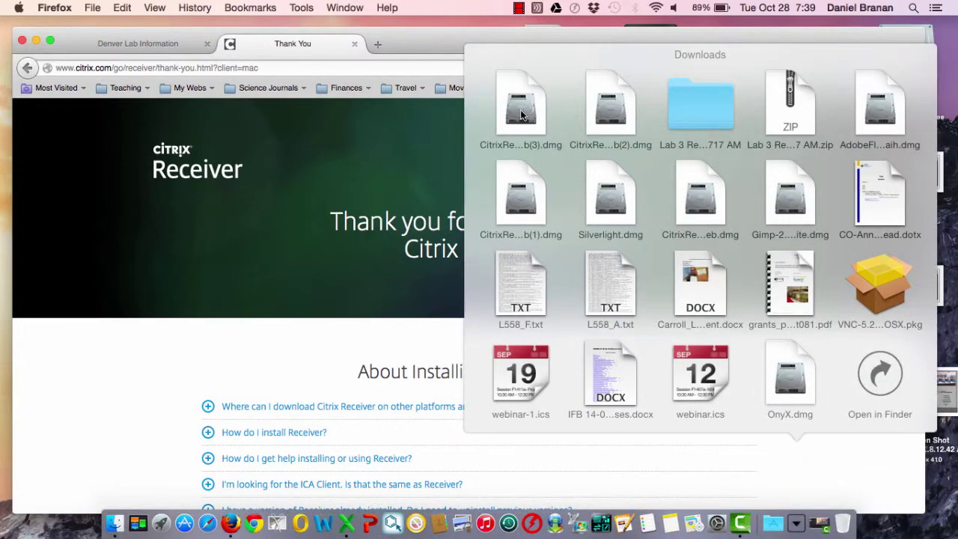
{"action": "left_click", "coordinate": [522, 113]}
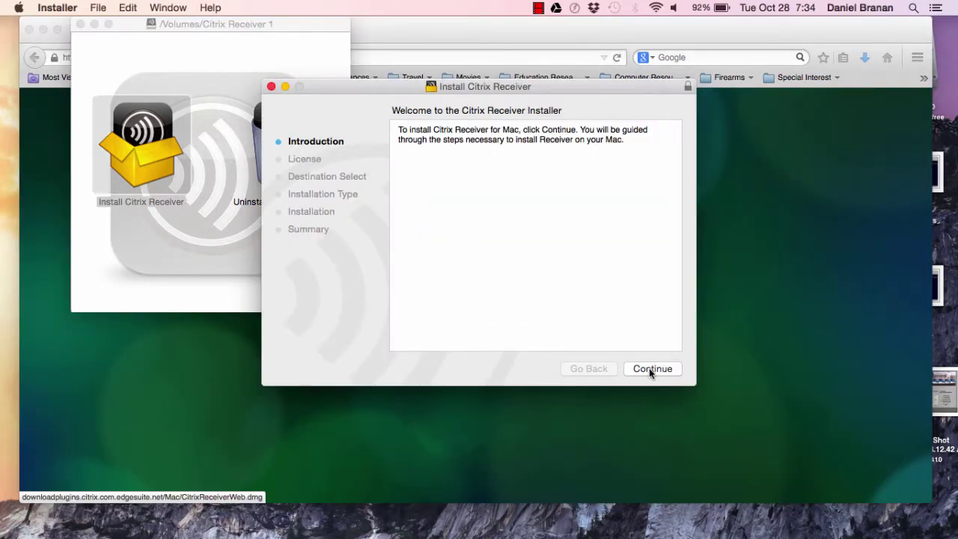
Step: Proceed through the Citrix Receiver installer, agree to the license, start the standard installation and authorize it with the account password
{"action": "left_click", "coordinate": [649, 368]}
{"action": "left_click", "coordinate": [649, 367]}
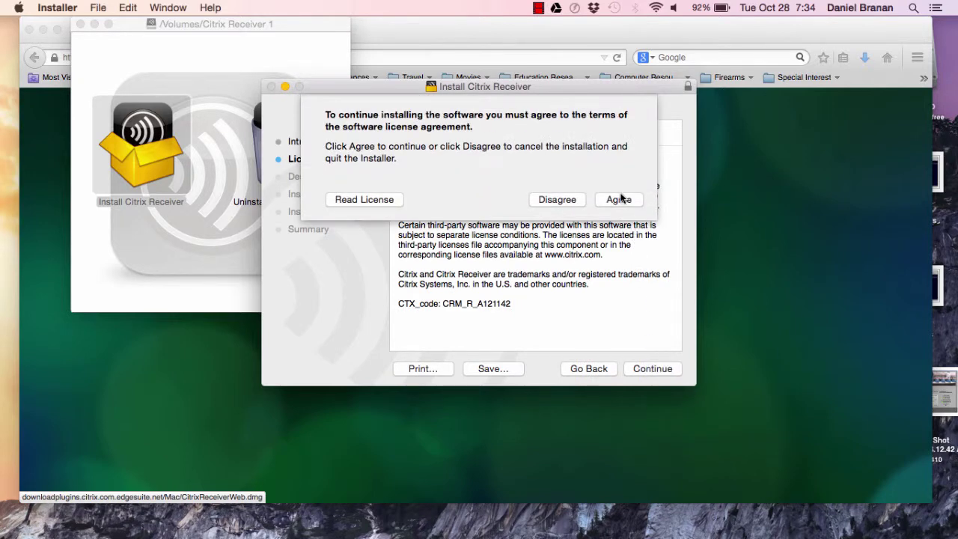
{"action": "left_click", "coordinate": [620, 199]}
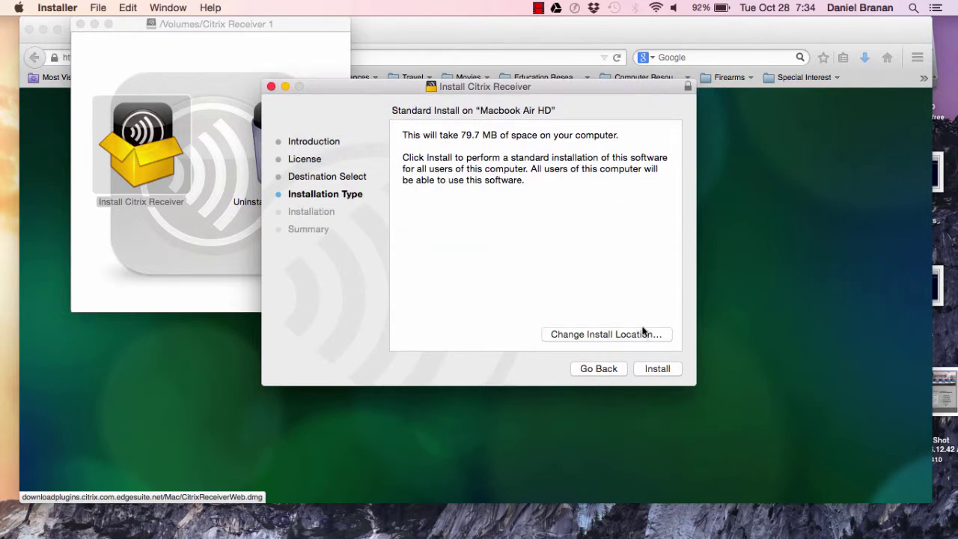
{"action": "left_click", "coordinate": [649, 368]}
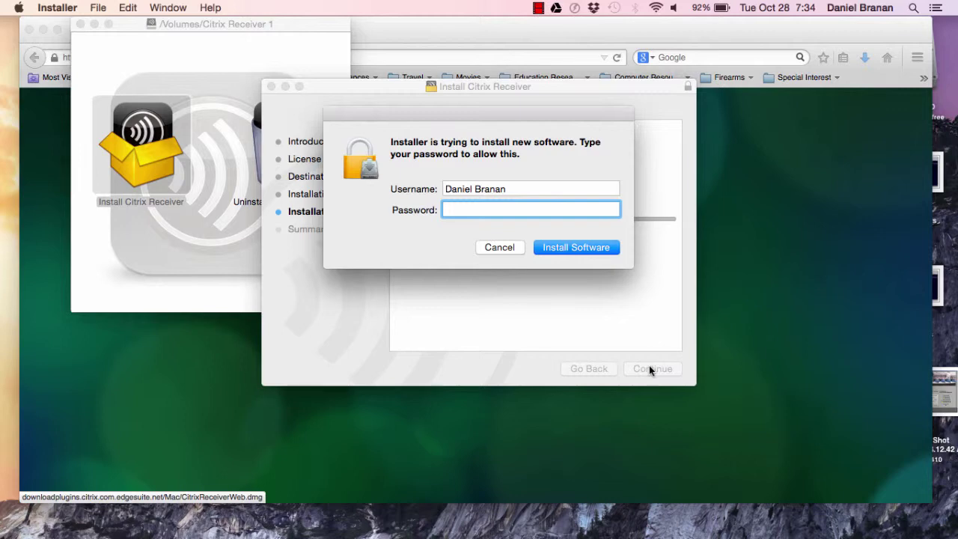
{"action": "type", "text": "••••••••••"}
{"action": "left_click", "coordinate": [593, 248]}
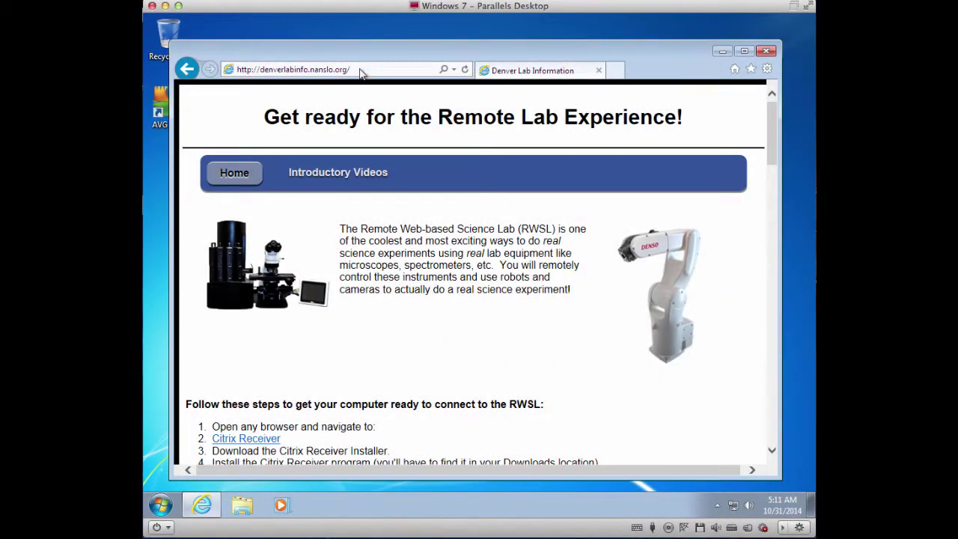
Step: In Internet Explorer on Windows 7, download Receiver 4.1.200 for Windows from the lab page's Citrix link, accepting the license and saving CitrixReceiver.exe
{"action": "scroll", "coordinate": [386, 243], "scroll_direction": "down", "scroll_amount": 3}
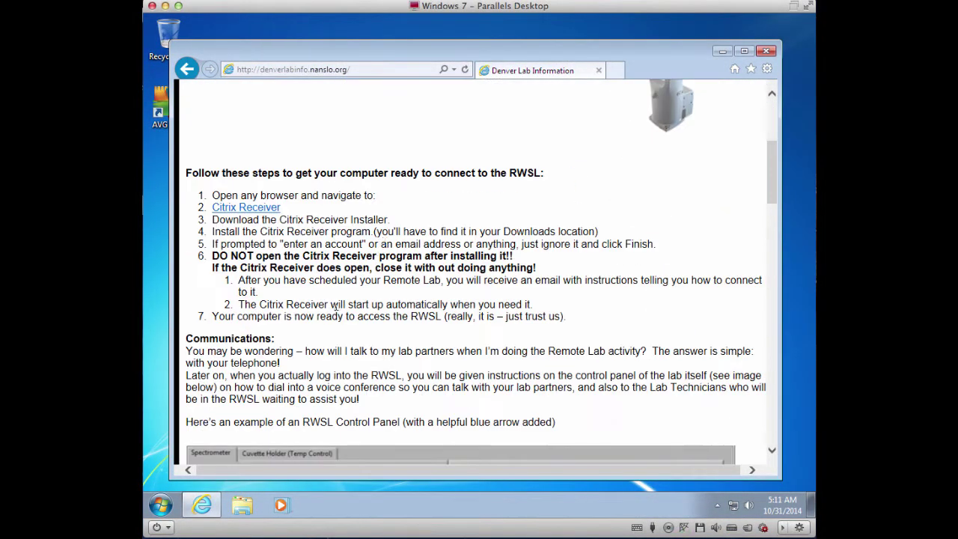
{"action": "left_click", "coordinate": [254, 210]}
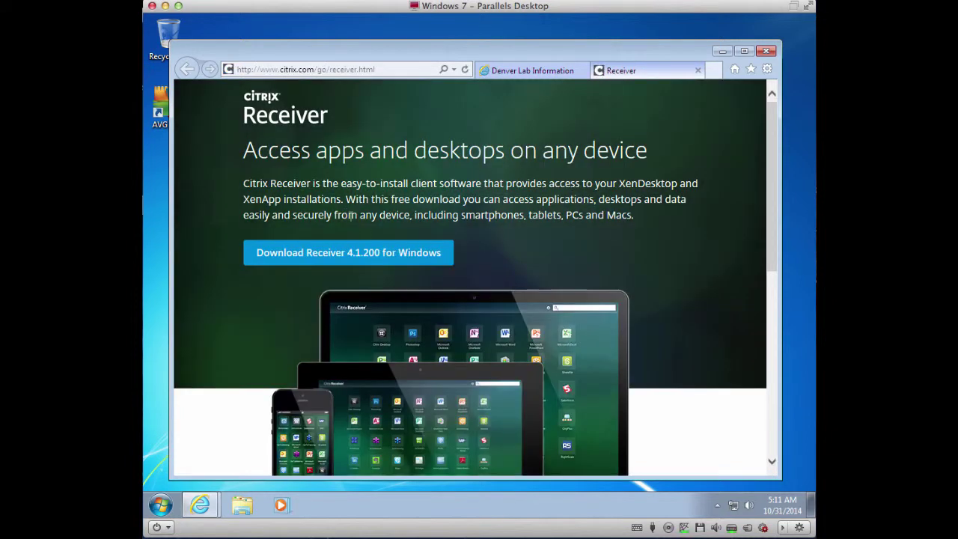
{"action": "left_click", "coordinate": [381, 251]}
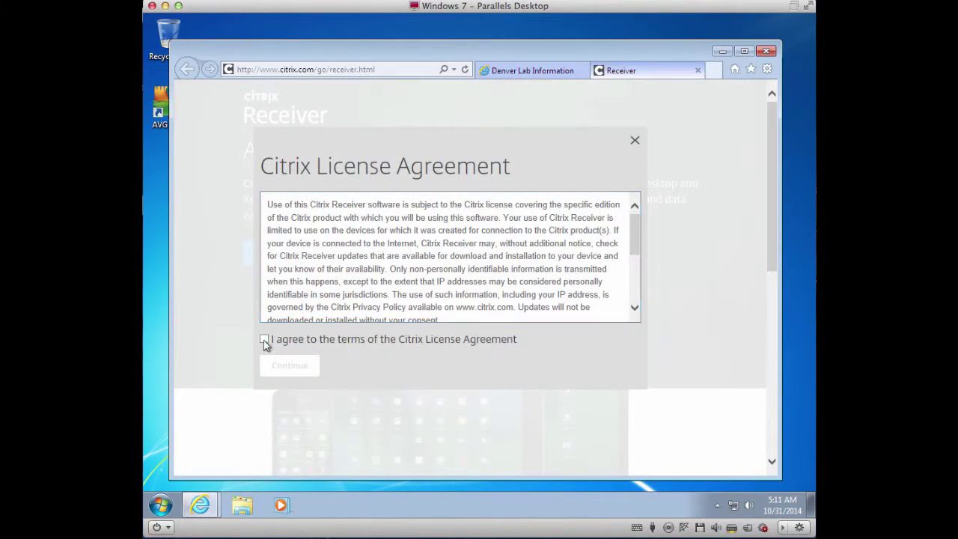
{"action": "left_click", "coordinate": [265, 341]}
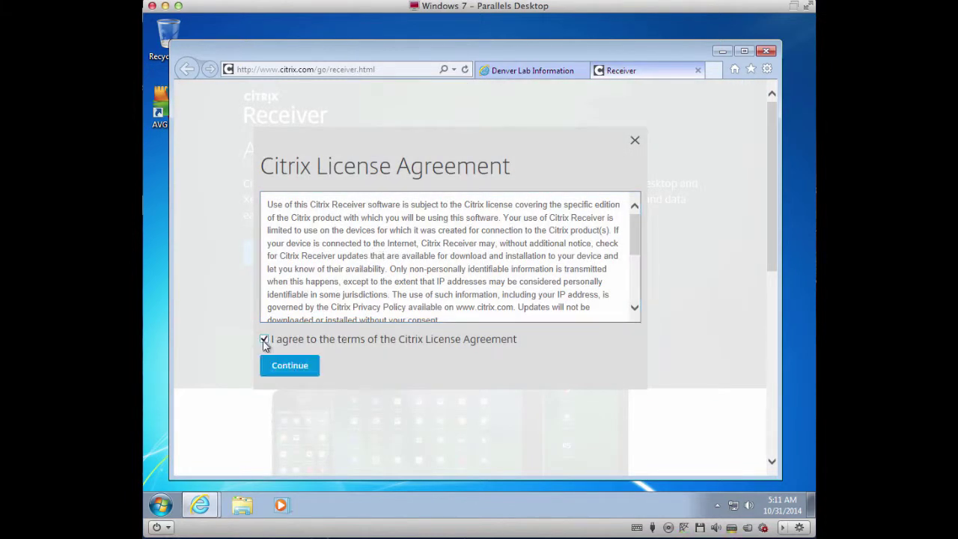
{"action": "left_click", "coordinate": [298, 372]}
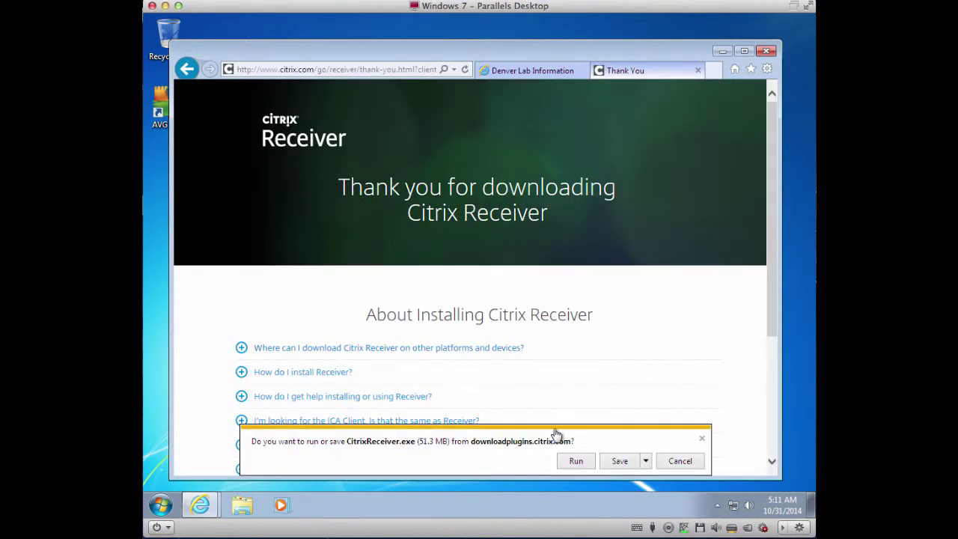
{"action": "left_click", "coordinate": [621, 461]}
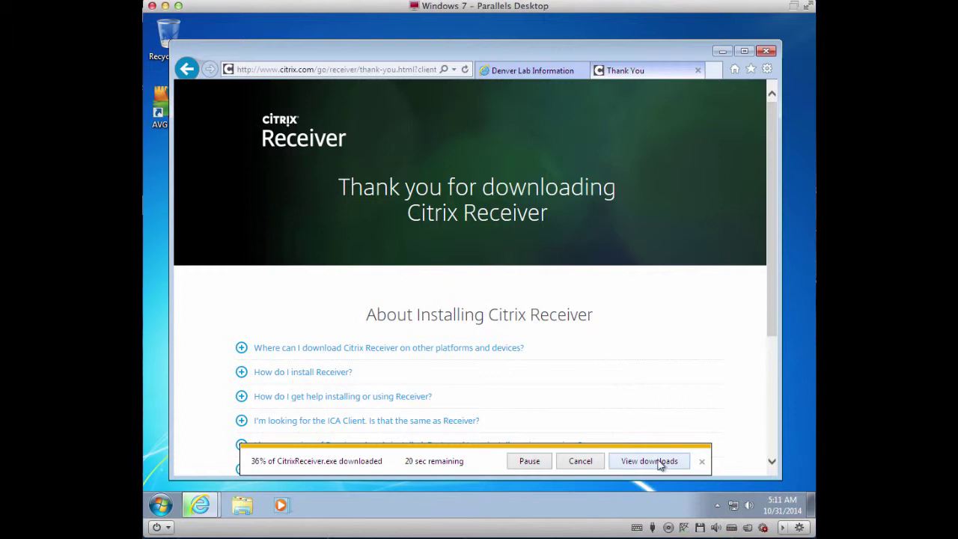
Step: View the browser's downloads and open the folder containing CitrixReceiver.exe
{"action": "left_click", "coordinate": [657, 462]}
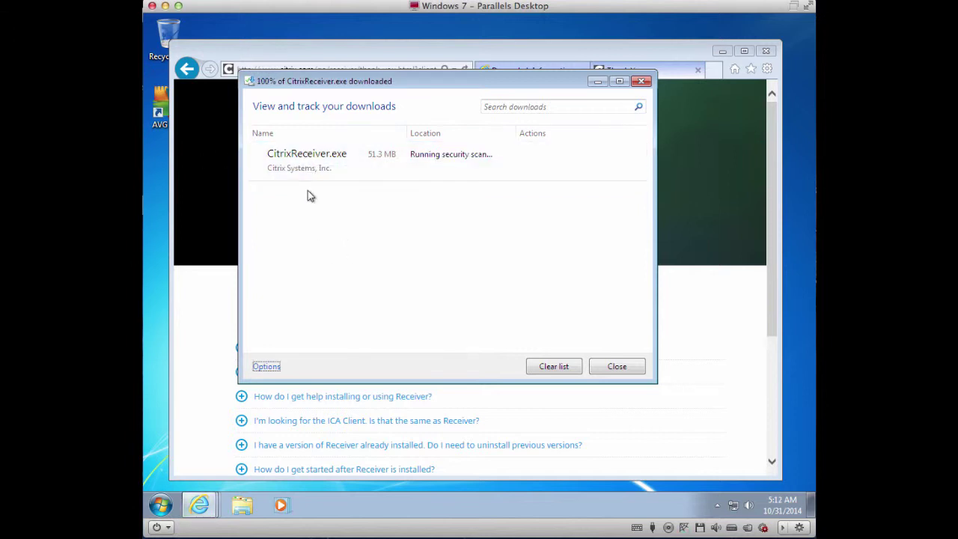
{"action": "right_click", "coordinate": [304, 153]}
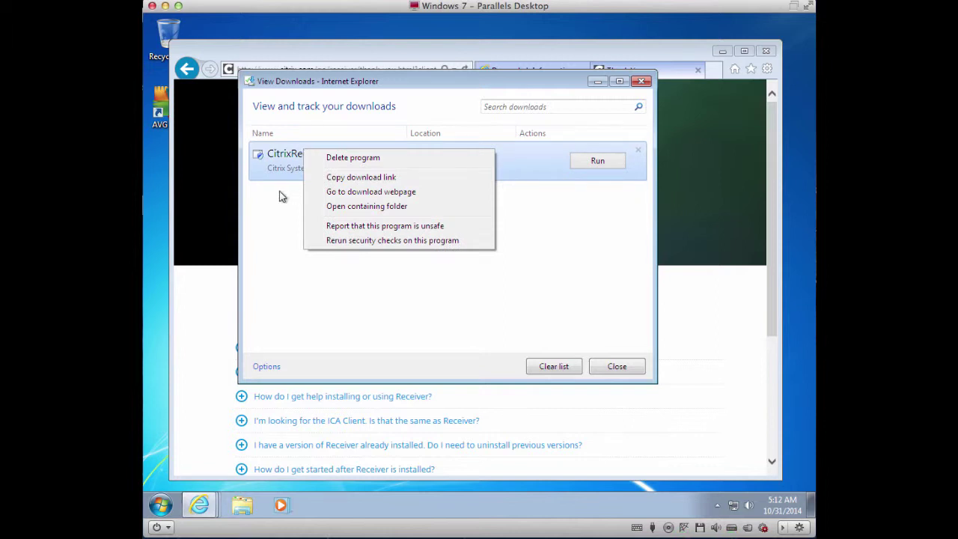
{"action": "left_click", "coordinate": [349, 204]}
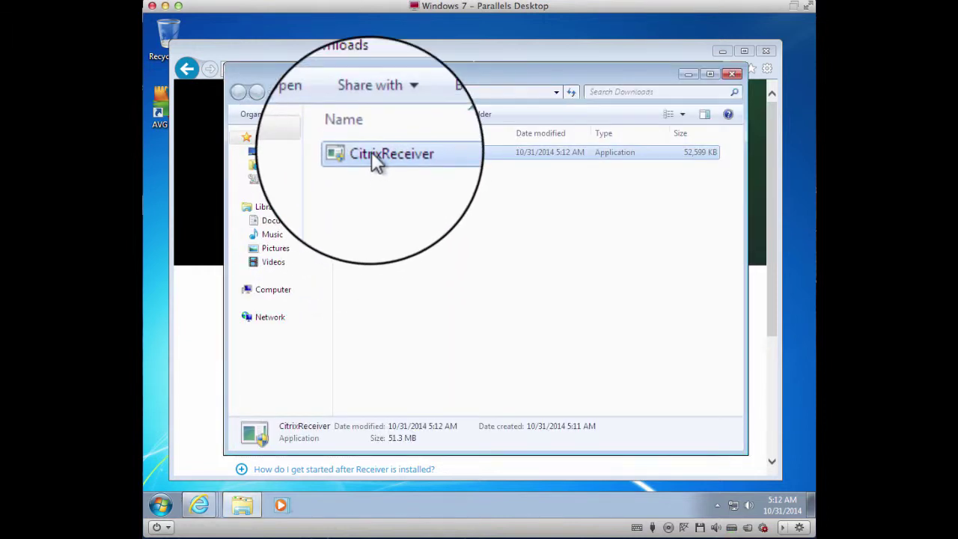
Step: Run CitrixReceiver as administrator, allow it to make changes to the computer and dismiss the Windows updates notification
{"action": "right_click", "coordinate": [371, 151]}
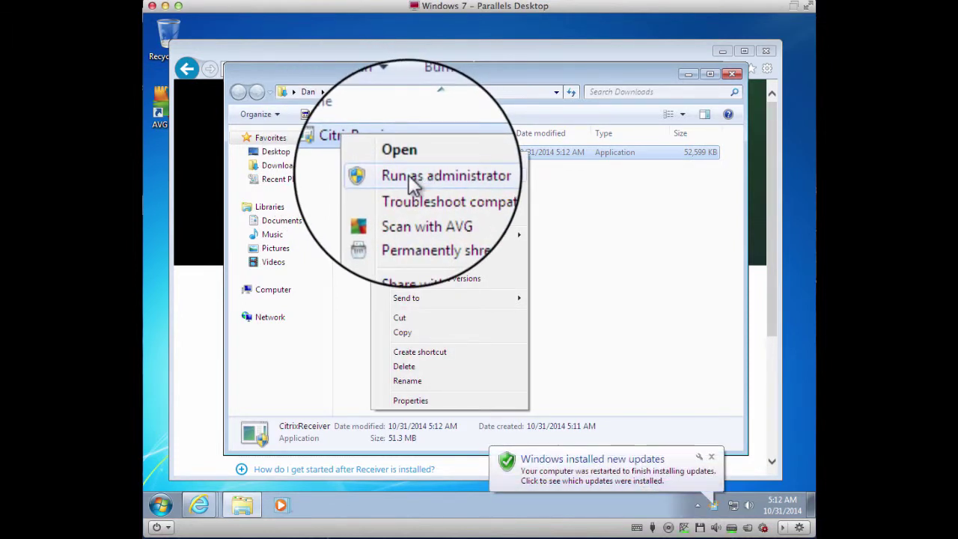
{"action": "left_click", "coordinate": [408, 174]}
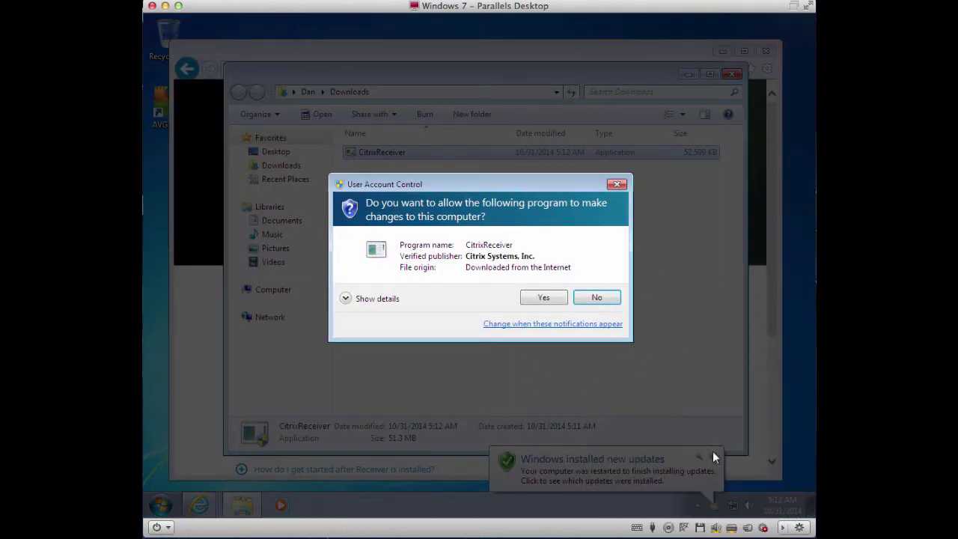
{"action": "left_click", "coordinate": [548, 297]}
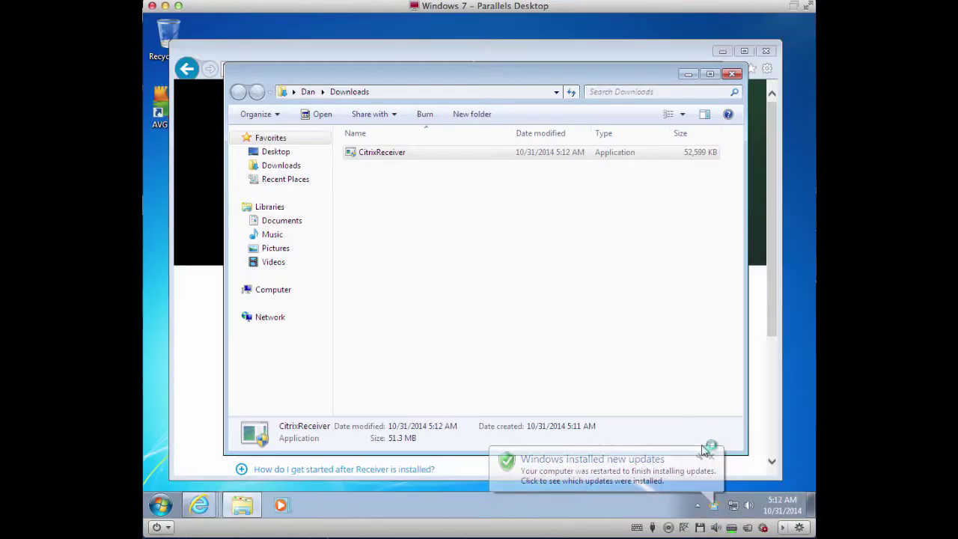
{"action": "left_click", "coordinate": [712, 456]}
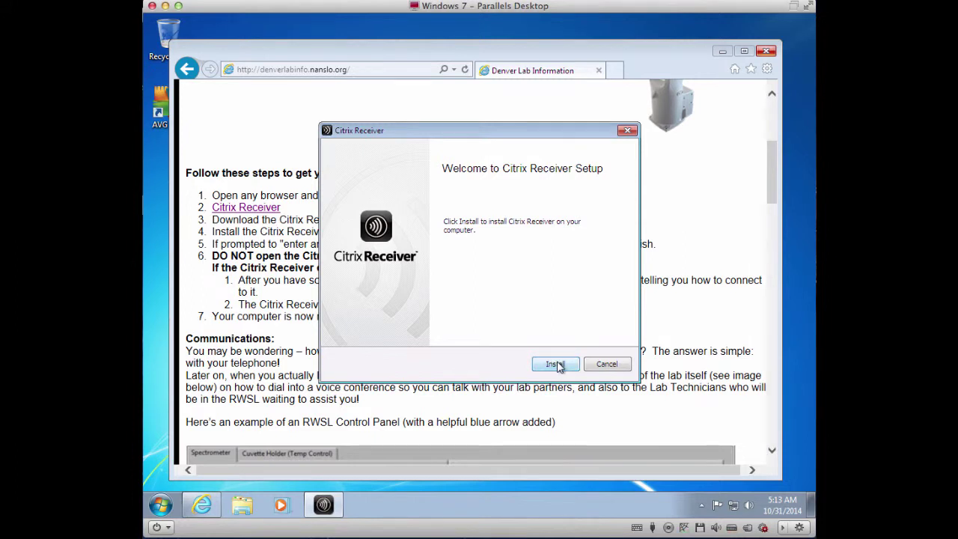
Step: Install Citrix Receiver on Windows and finish the setup without adding an account
{"action": "left_click", "coordinate": [558, 365]}
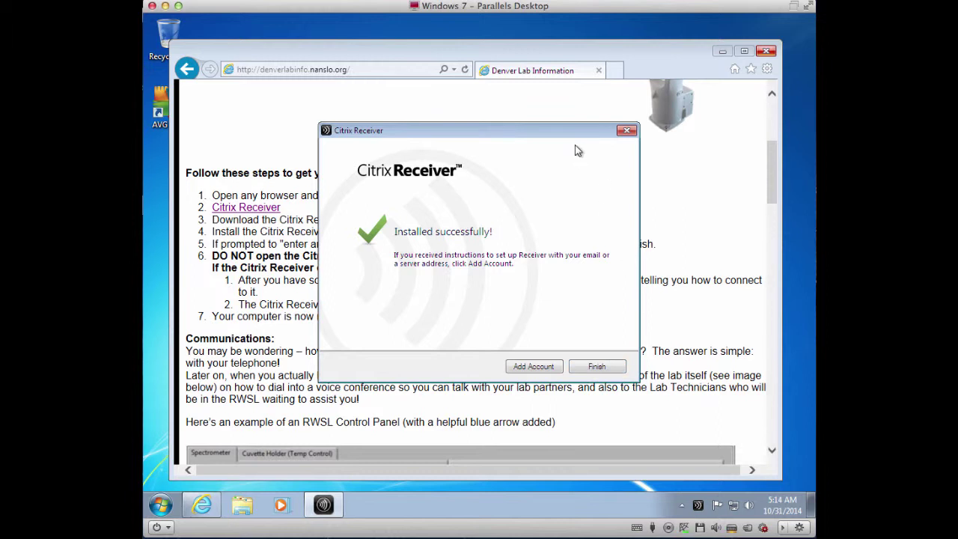
{"action": "left_click_drag", "start_coordinate": [578, 139], "coordinate": [580, 290]}
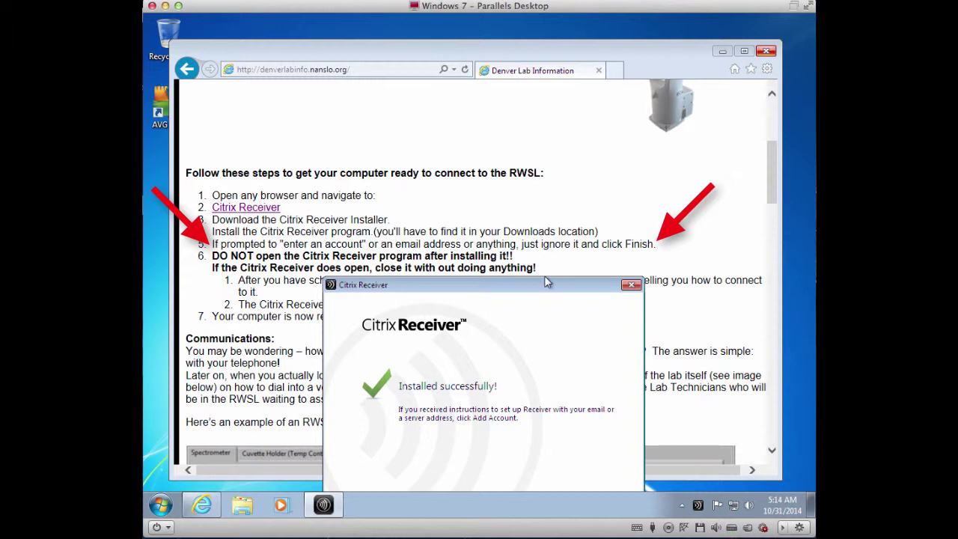
{"action": "left_click_drag", "start_coordinate": [546, 287], "coordinate": [590, 132]}
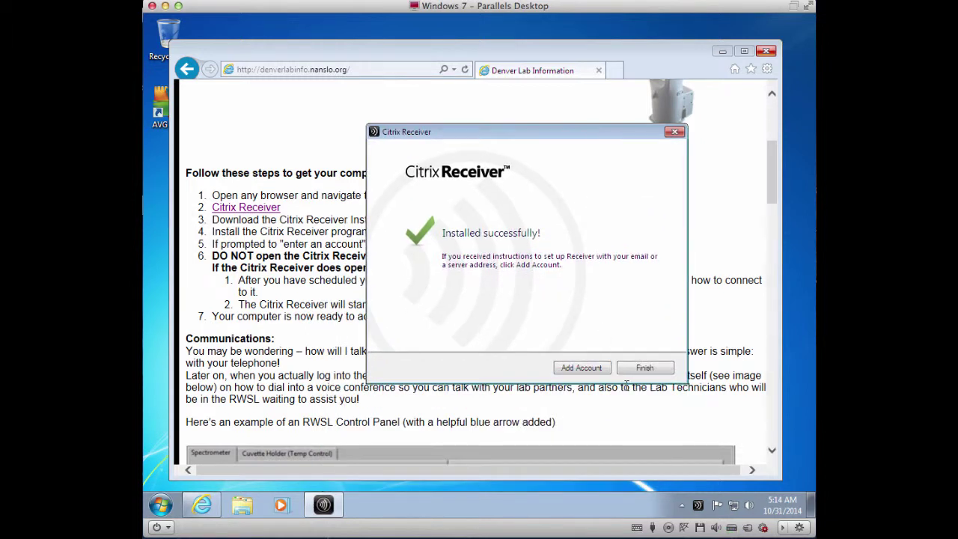
{"action": "left_click", "coordinate": [644, 369]}
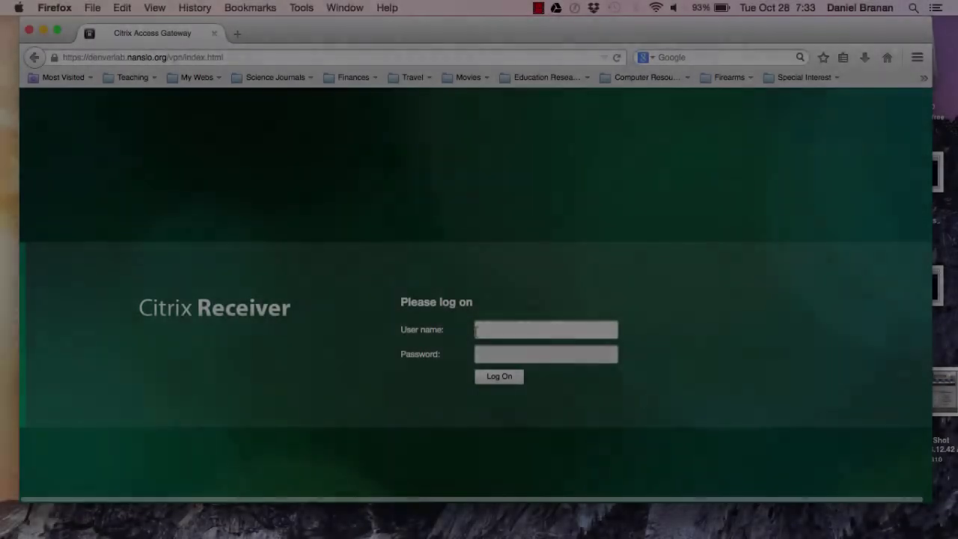
Step: In Firefox on the Mac, log on to the Citrix Access Gateway with the user name student and the account password
{"action": "type", "text": "student"}
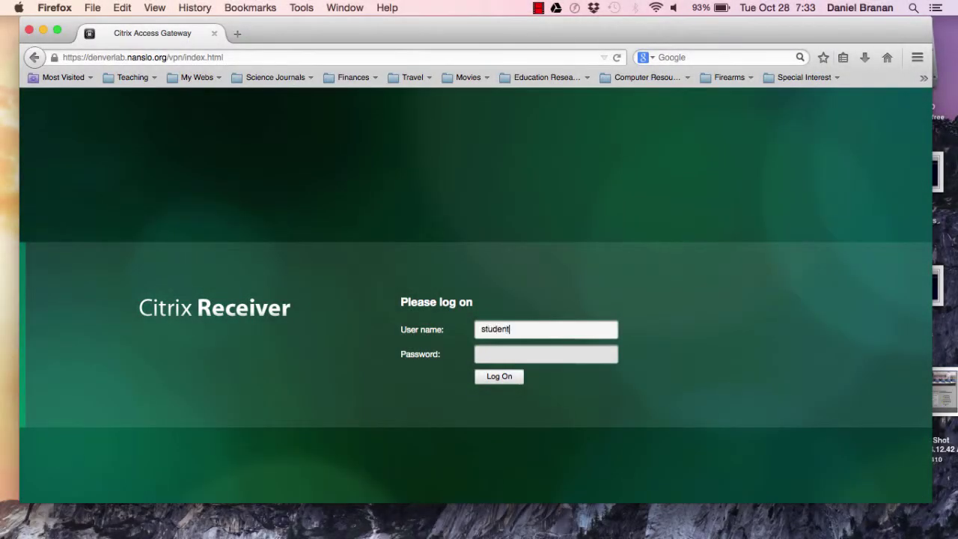
{"action": "key", "text": "Tab"}
{"action": "type", "text": "••••••"}
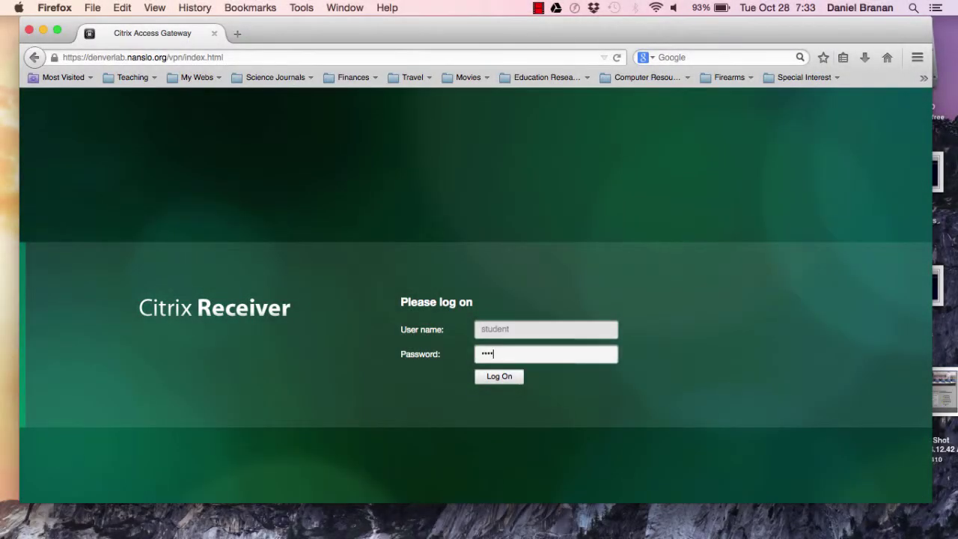
{"action": "type", "text": "••••"}
{"action": "key", "text": "Return"}
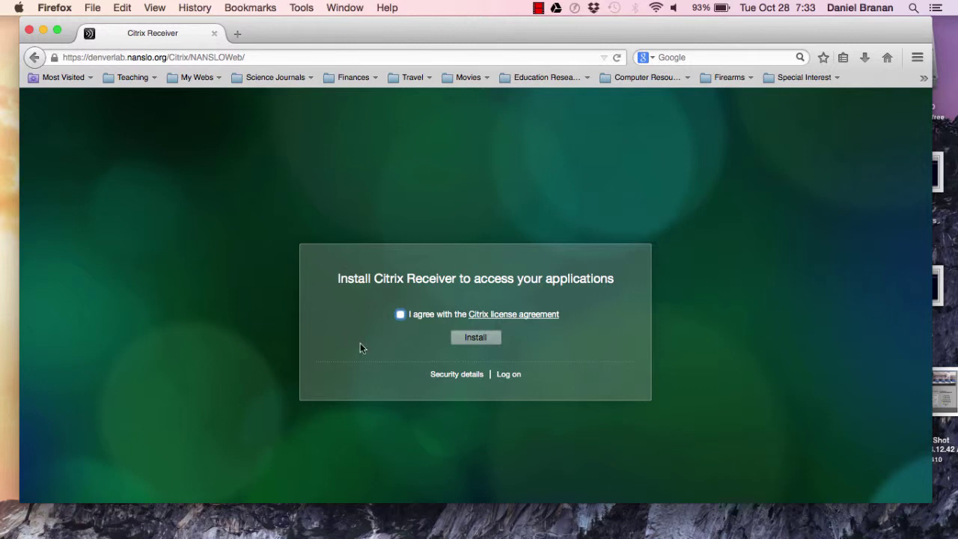
Step: Agree to the Citrix license agreement, request the Receiver installation and save CitrixReceiverWeb.dmg
{"action": "left_click", "coordinate": [401, 314]}
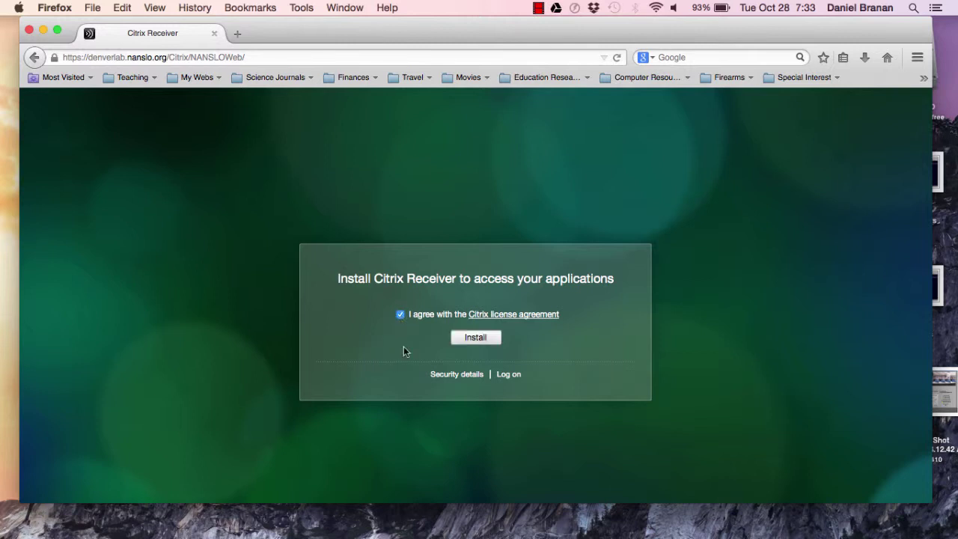
{"action": "left_click", "coordinate": [480, 338]}
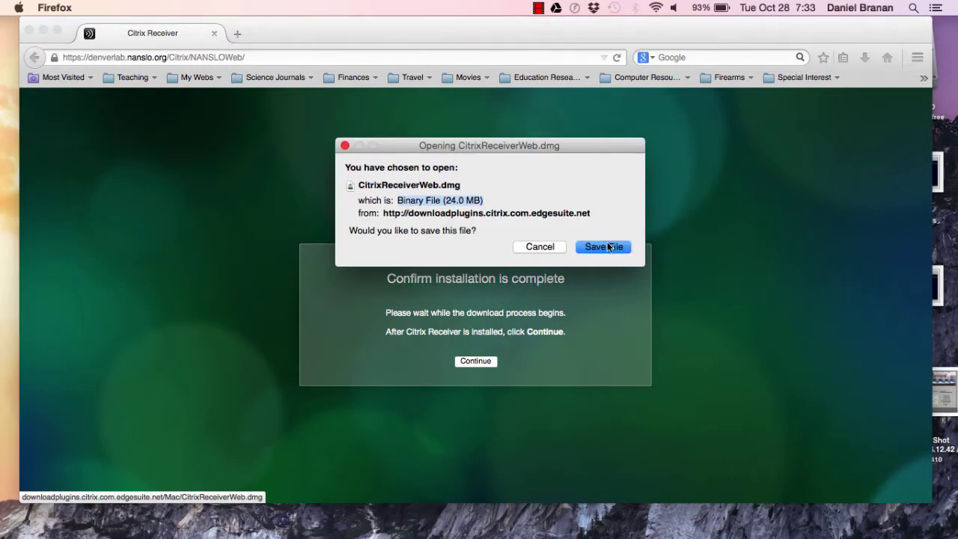
{"action": "left_click", "coordinate": [604, 247]}
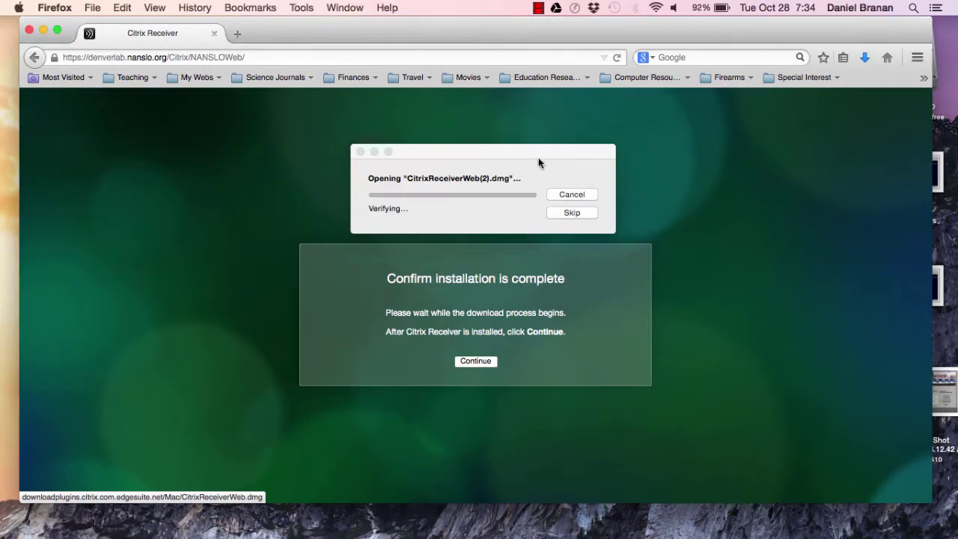
Step: Run Install Citrix Receiver from the disk image, then close the completed installer and the volume window
{"action": "left_click", "coordinate": [147, 144]}
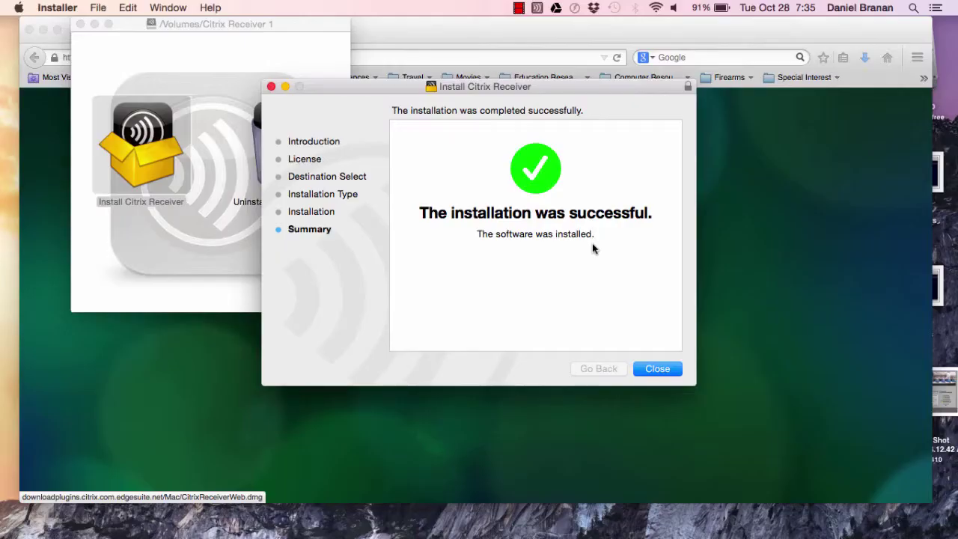
{"action": "left_click", "coordinate": [658, 368]}
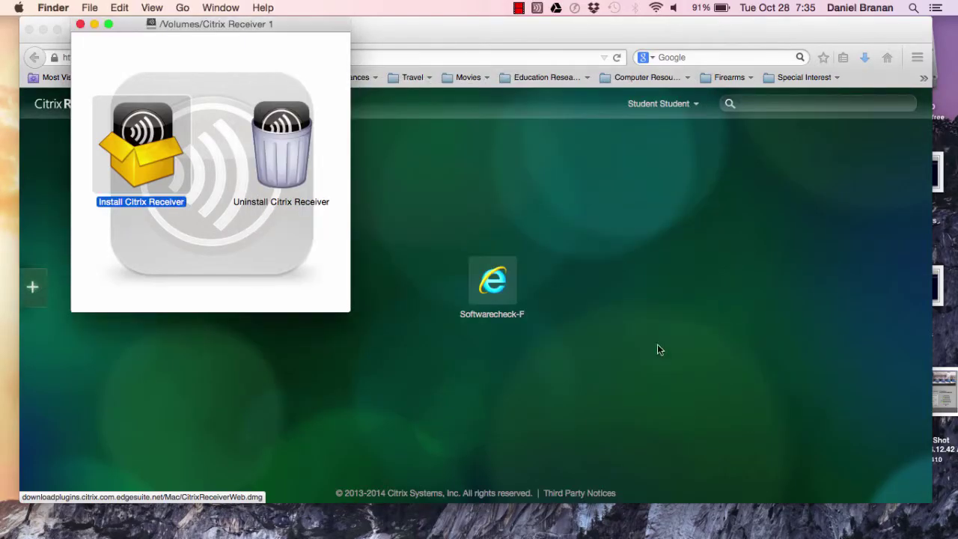
{"action": "left_click", "coordinate": [80, 24]}
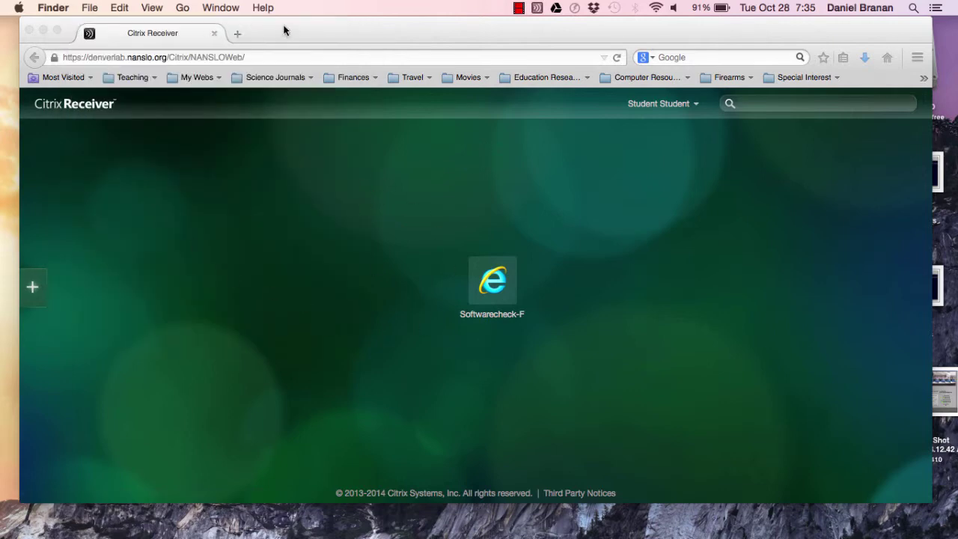
Step: Launch the Softwarecheck-F application from the Citrix Receiver page, then close the RWSL software and video test window
{"action": "mouse_move", "coordinate": [278, 24]}
{"action": "left_mouse_down"}
{"action": "mouse_move", "coordinate": [637, 331]}
{"action": "mouse_move", "coordinate": [386, 57]}
{"action": "mouse_move", "coordinate": [314, 10]}
{"action": "mouse_move", "coordinate": [276, 41]}
{"action": "left_mouse_up"}
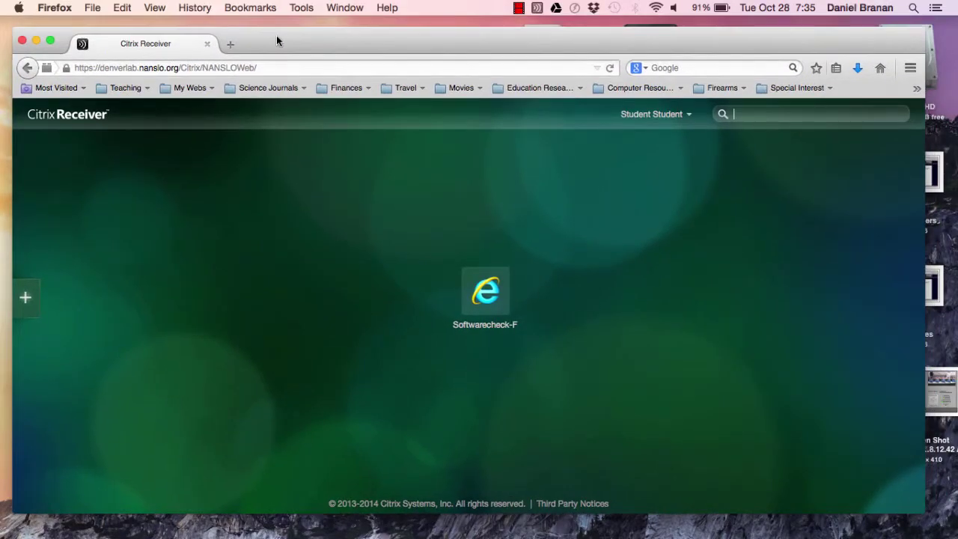
{"action": "left_click", "coordinate": [491, 299]}
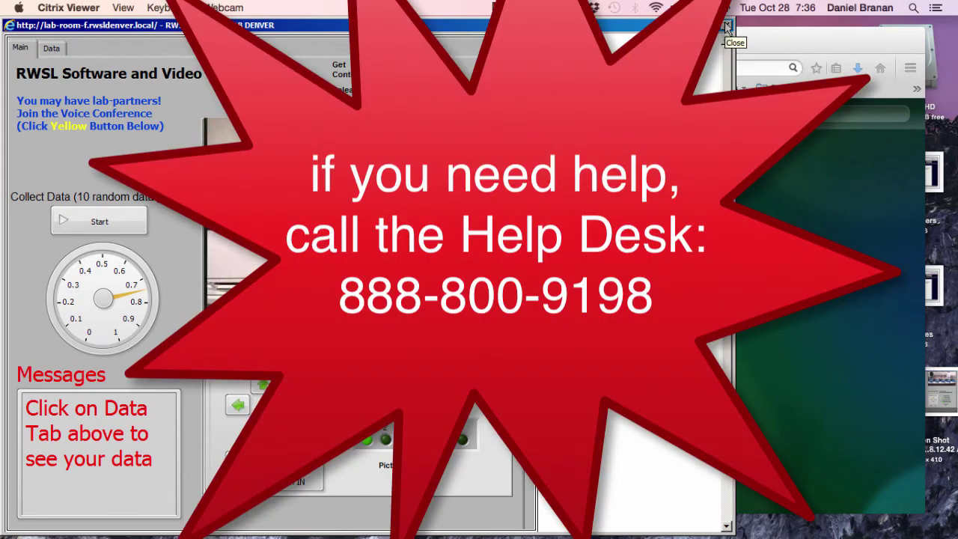
{"action": "left_click", "coordinate": [726, 27]}
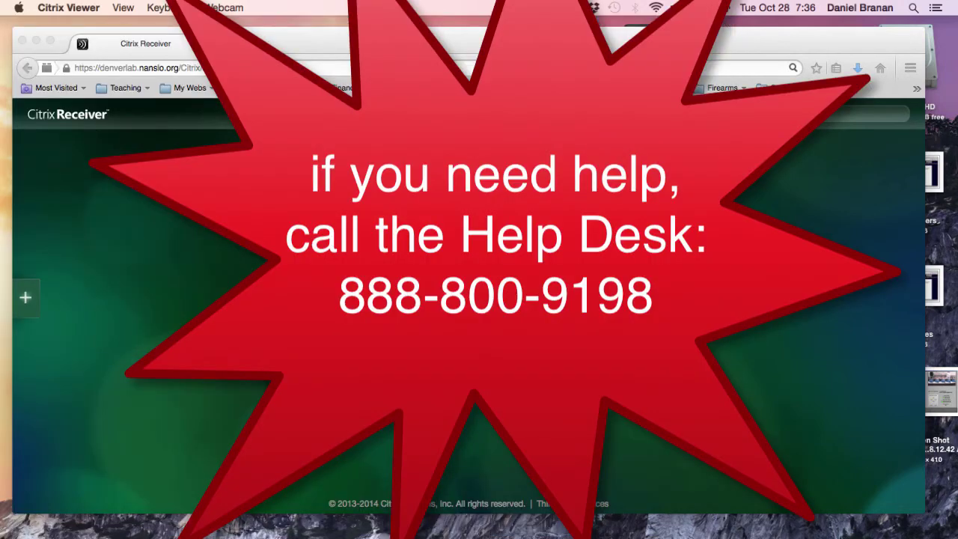